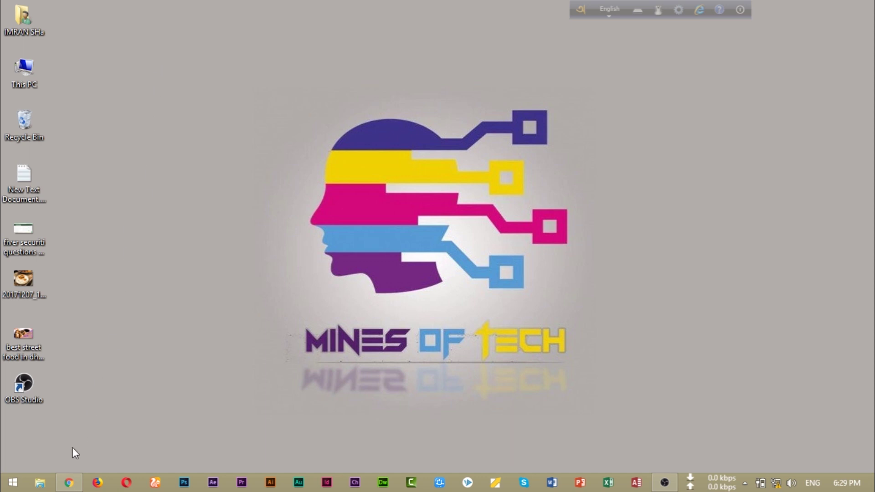
- Load the router address 192.168.0.1 in Chrome to reach its admin login page
{"action": "left_click", "coordinate": [69, 483]}
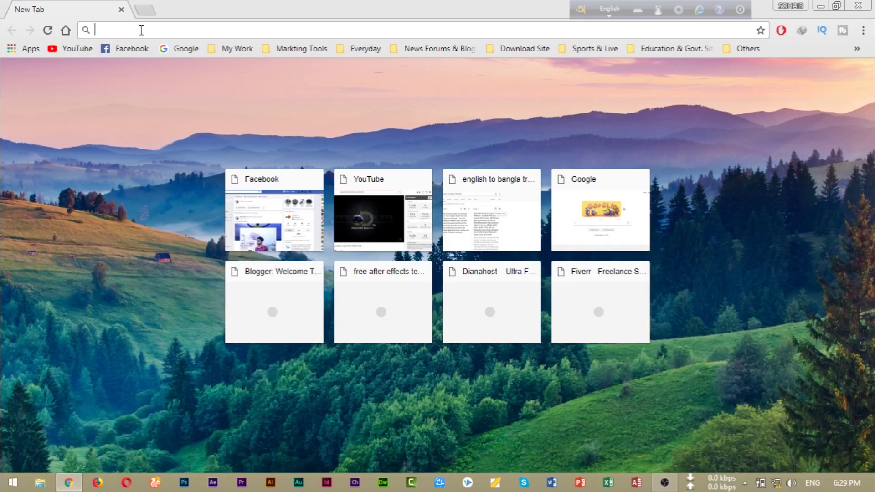
{"action": "type", "text": "192"}
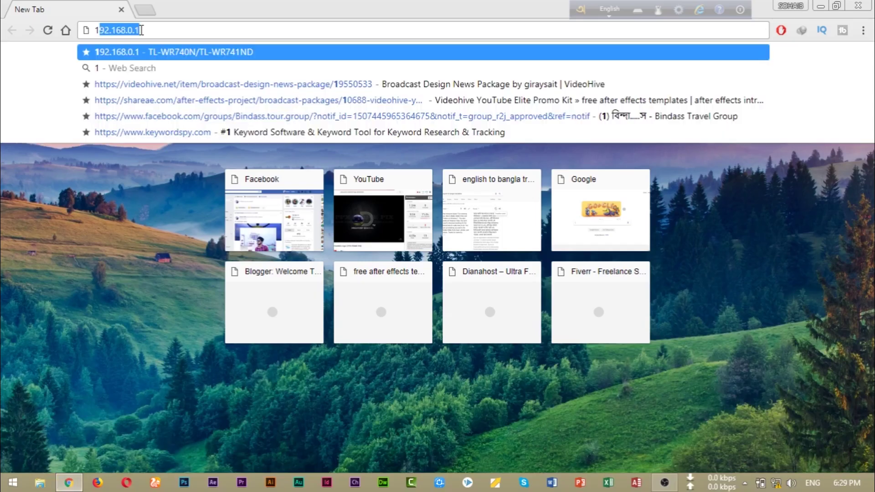
{"action": "type", "text": ".16"}
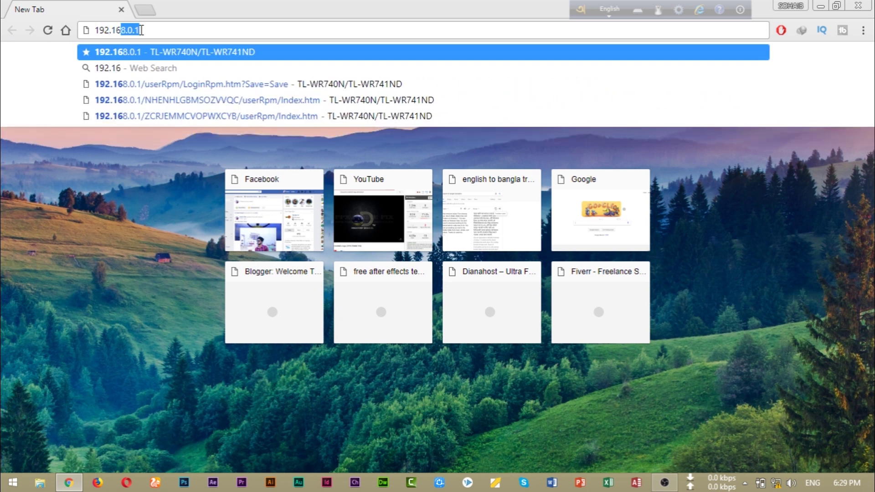
{"action": "type", "text": "8.0.1"}
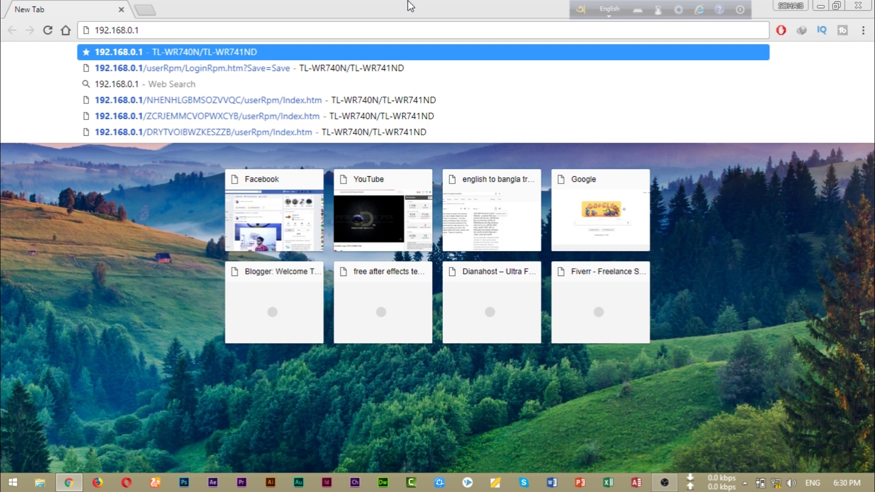
{"action": "key", "text": "Return"}
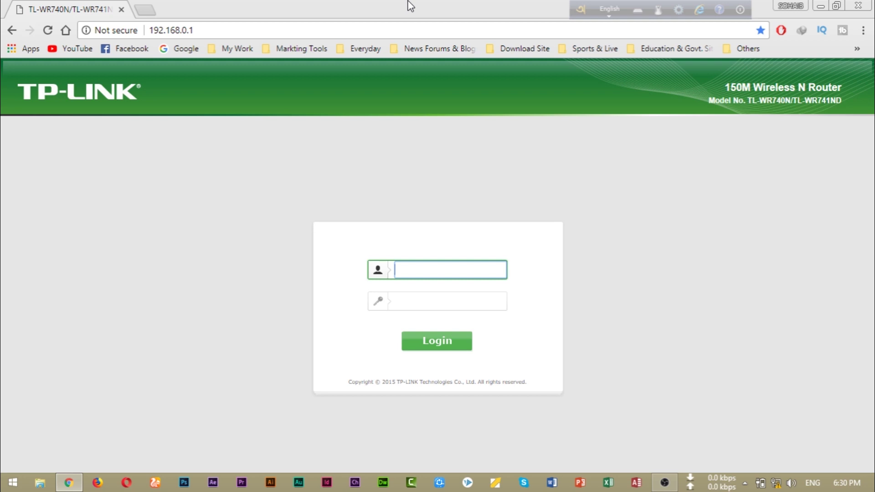
- Sign in to the TL-WR740N admin with the current admin username and password
{"action": "type", "text": "admin"}
{"action": "key", "text": "Tab"}
{"action": "type", "text": "admin"}
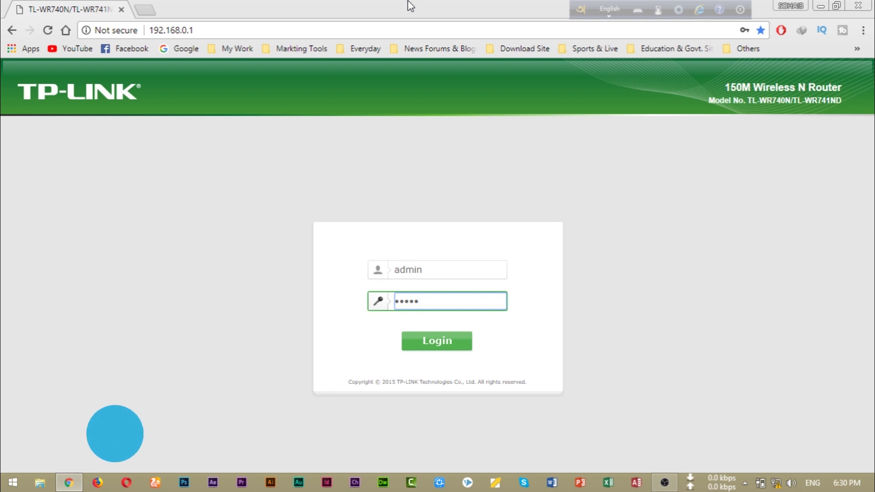
{"action": "key", "text": "Return"}
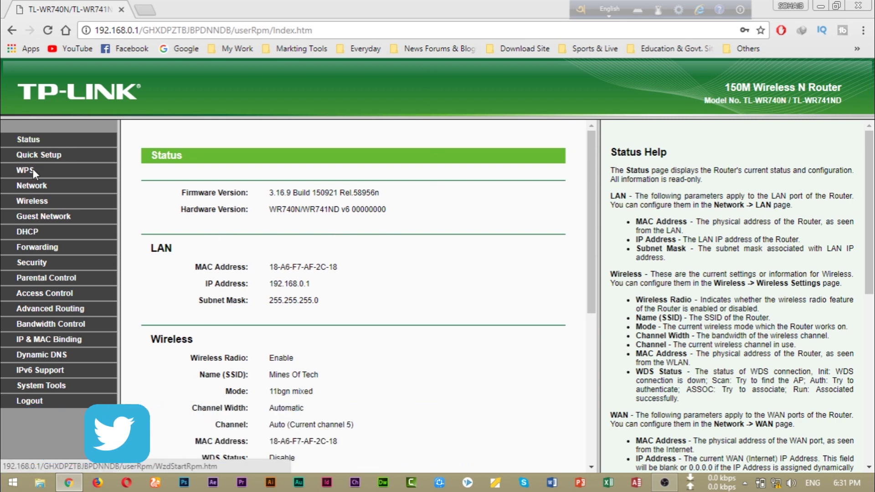
- Go to System Tools > Password and enter the old user name and old password, correcting typos
{"action": "left_click", "coordinate": [39, 385]}
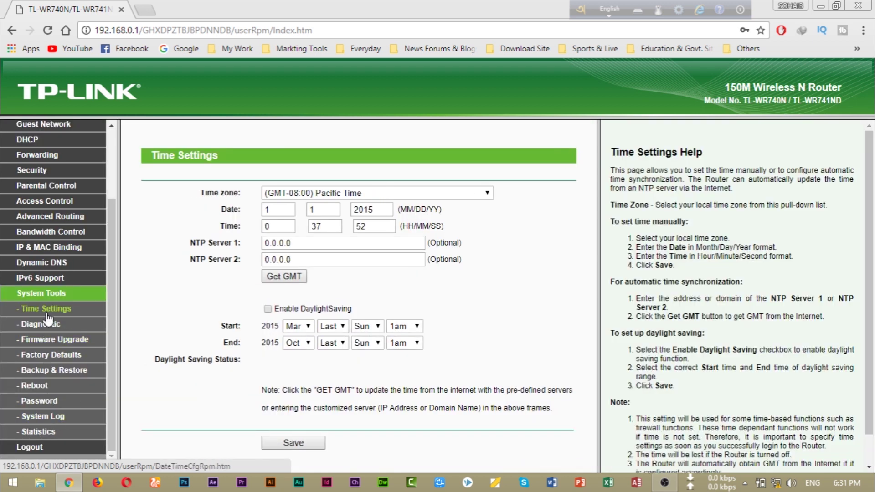
{"action": "left_click", "coordinate": [39, 401]}
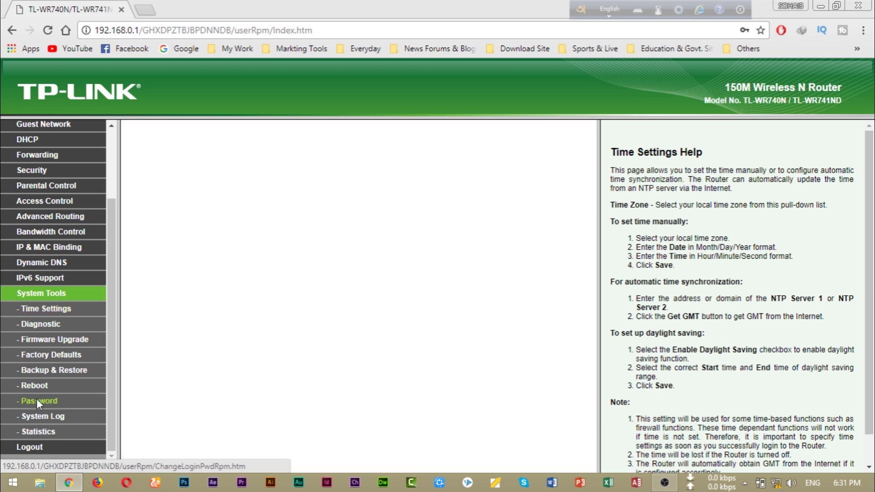
{"action": "left_click", "coordinate": [343, 214]}
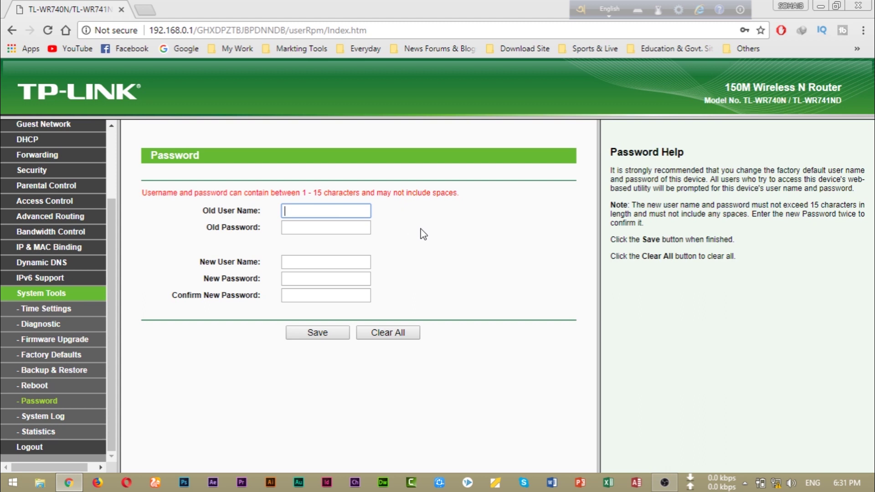
{"action": "type", "text": "adin"}
{"action": "key", "text": "Tab"}
{"action": "type", "text": "admin"}
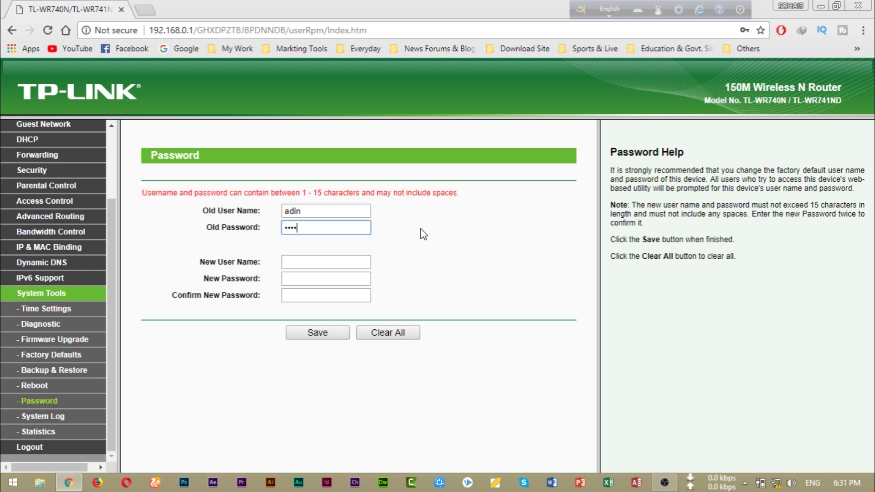
{"action": "left_click", "coordinate": [319, 206]}
{"action": "key", "text": "BackSpace"}
{"action": "key", "text": "BackSpace"}
{"action": "key", "text": "BackSpace"}
{"action": "key", "text": "BackSpace"}
{"action": "type", "text": "amin"}
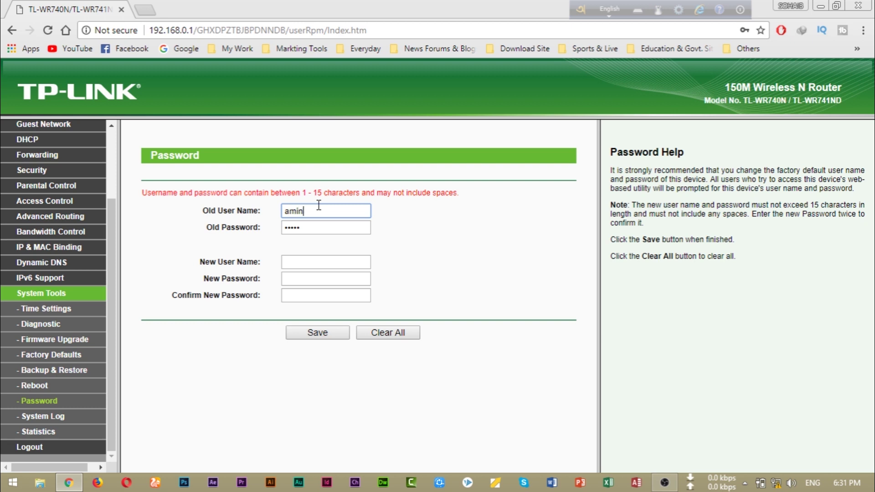
{"action": "left_click", "coordinate": [322, 263]}
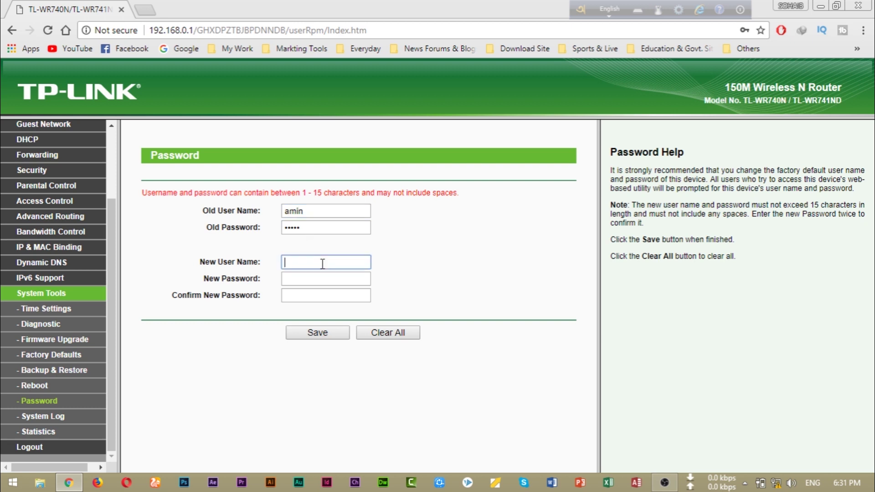
{"action": "left_click", "coordinate": [292, 211]}
{"action": "type", "text": "d"}
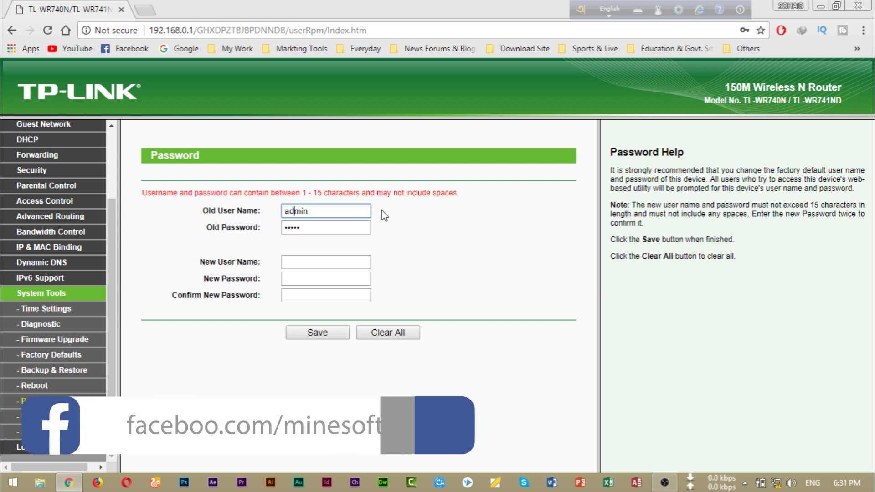
{"action": "left_click", "coordinate": [317, 261]}
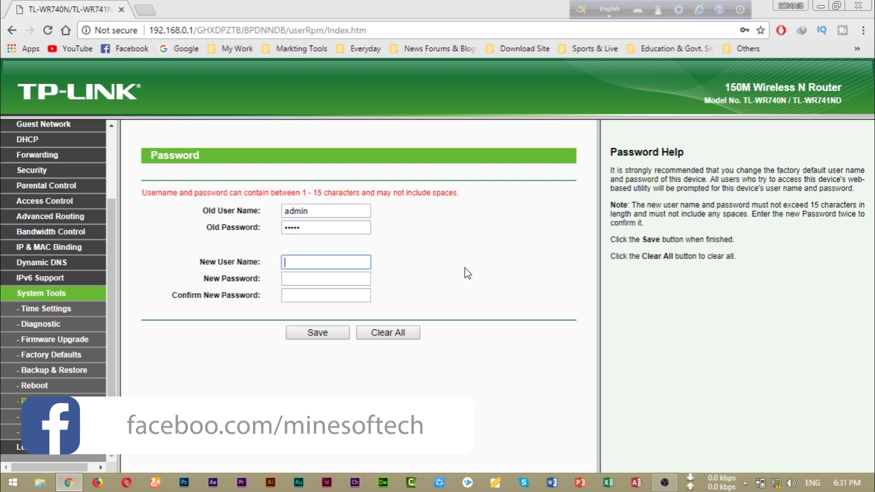
- Enter the new user name, the new password, and its confirmation
{"action": "type", "text": "admin"}
{"action": "key", "text": "Tab"}
{"action": "type", "text": "12345678910"}
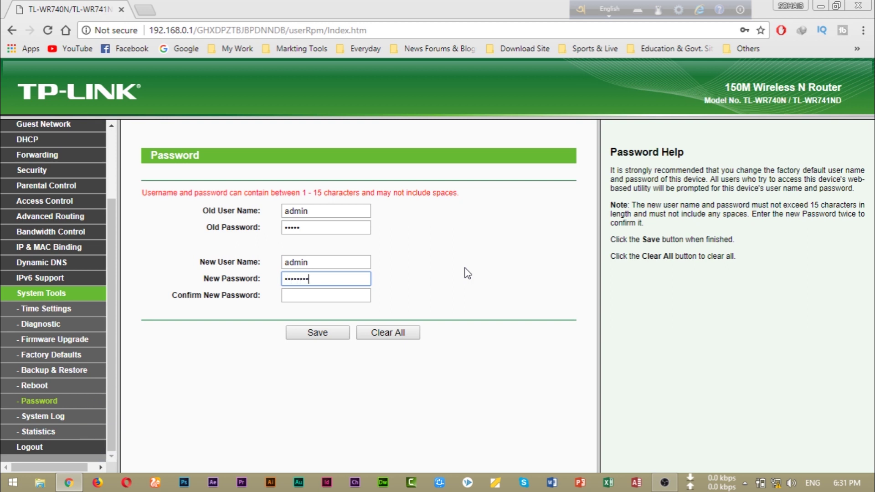
{"action": "key", "text": "Tab"}
{"action": "type", "text": "12345"}
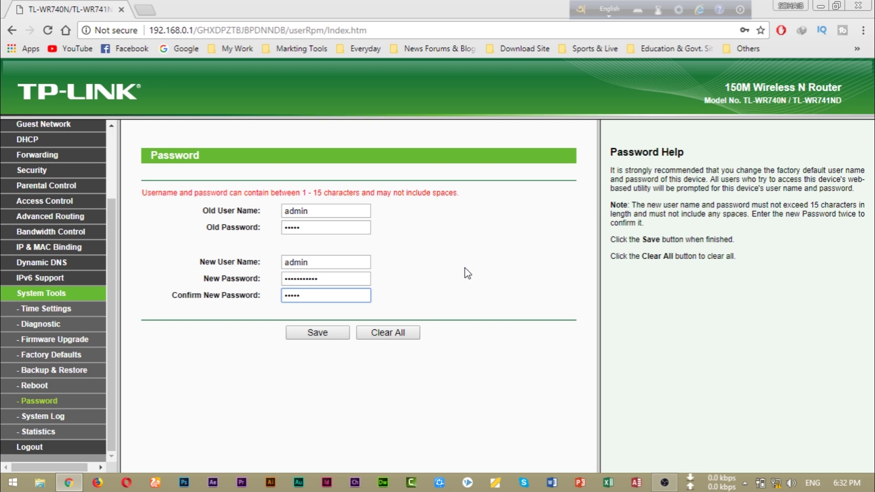
{"action": "type", "text": "6789100"}
- Save the new credentials, decline Chrome's save-password offer, and verify the old password is rejected
{"action": "left_click", "coordinate": [321, 333]}
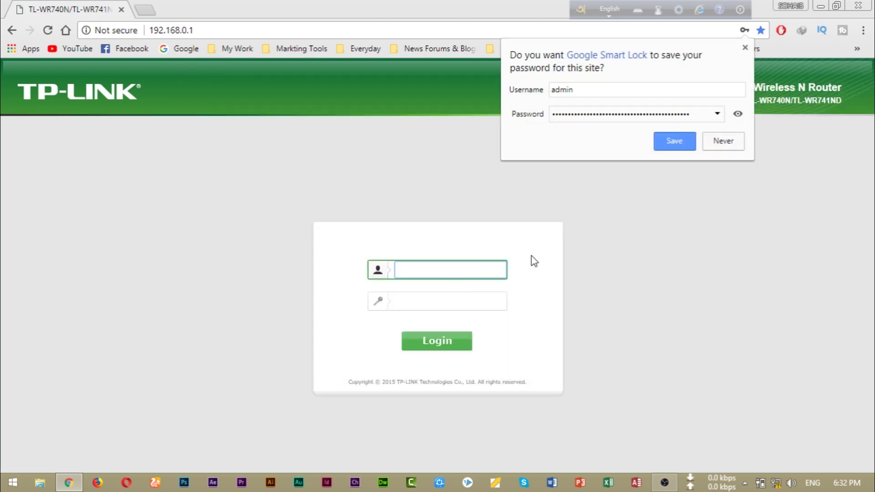
{"action": "left_click", "coordinate": [723, 141]}
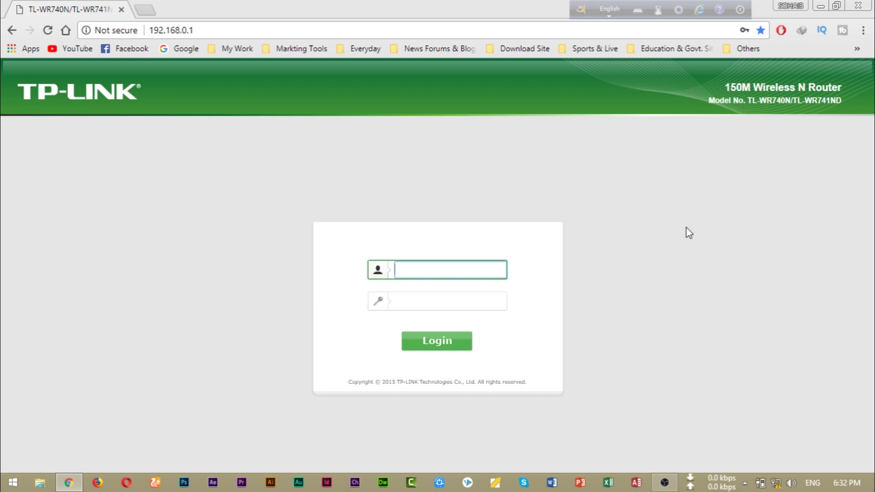
{"action": "type", "text": "admin"}
{"action": "key", "text": "Tab"}
{"action": "type", "text": "admin"}
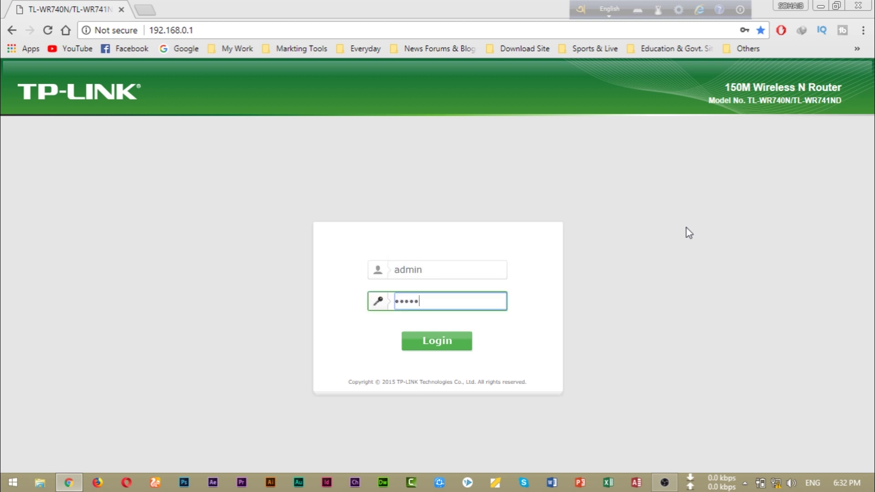
{"action": "key", "text": "Return"}
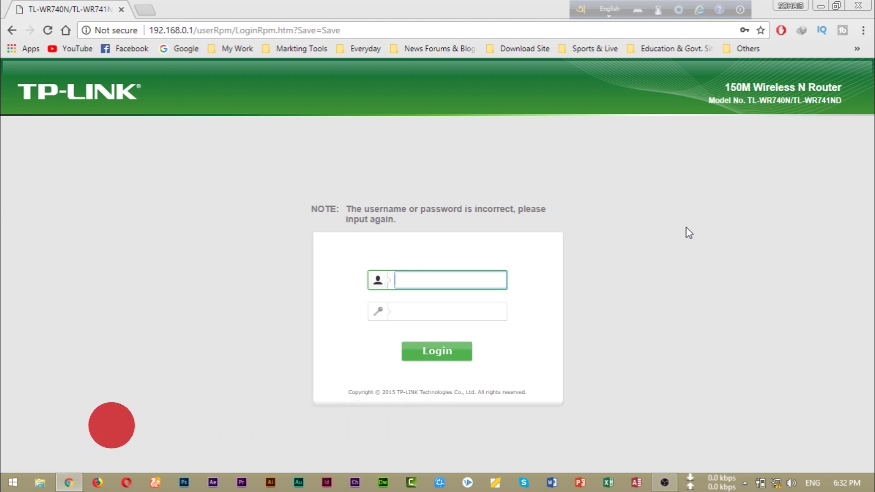
- Log back in with the admin username and the new password, fixing a username typo
{"action": "type", "text": "adin"}
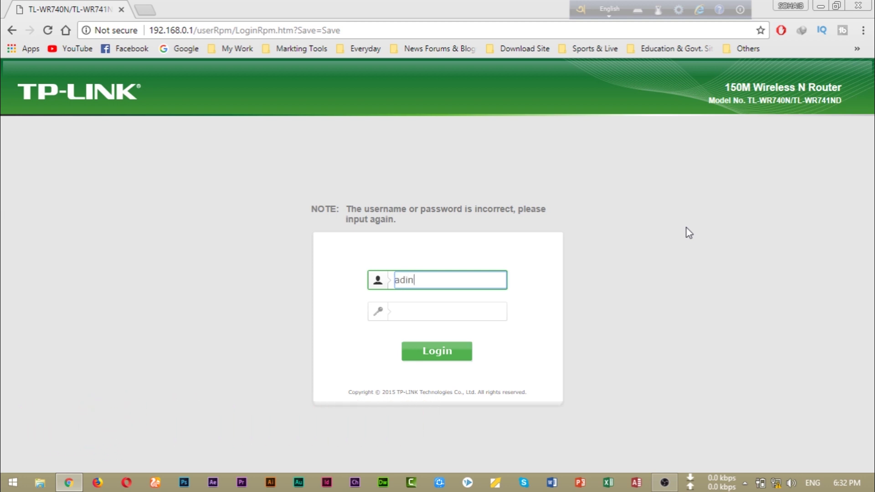
{"action": "key", "text": "BackSpace"}
{"action": "key", "text": "BackSpace"}
{"action": "type", "text": "min"}
{"action": "key", "text": "Tab"}
{"action": "type", "text": "admin1234"}
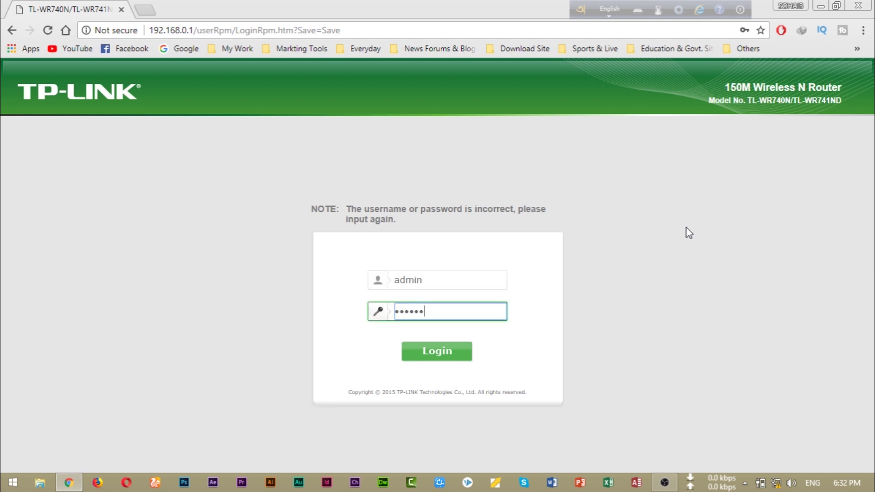
{"action": "type", "text": "•••••••••••"}
{"action": "key", "text": "Return"}
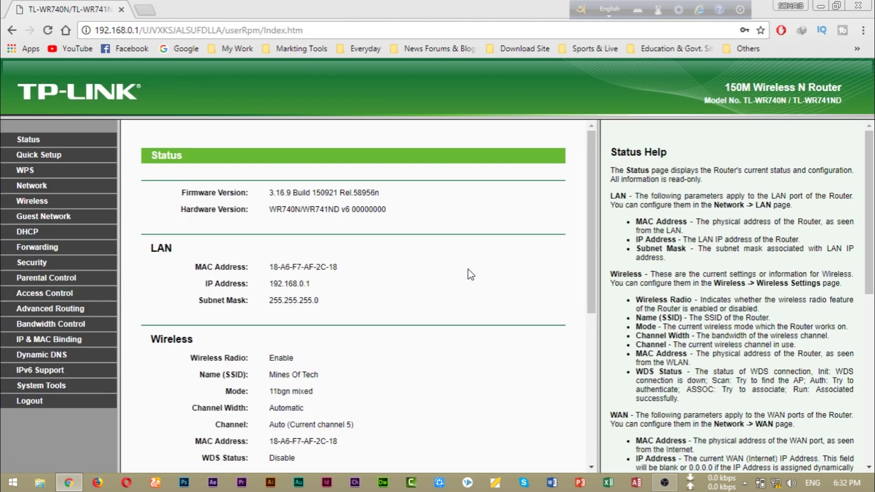
{"action": "scroll", "coordinate": [427, 274], "scroll_direction": "down", "scroll_amount": 8}
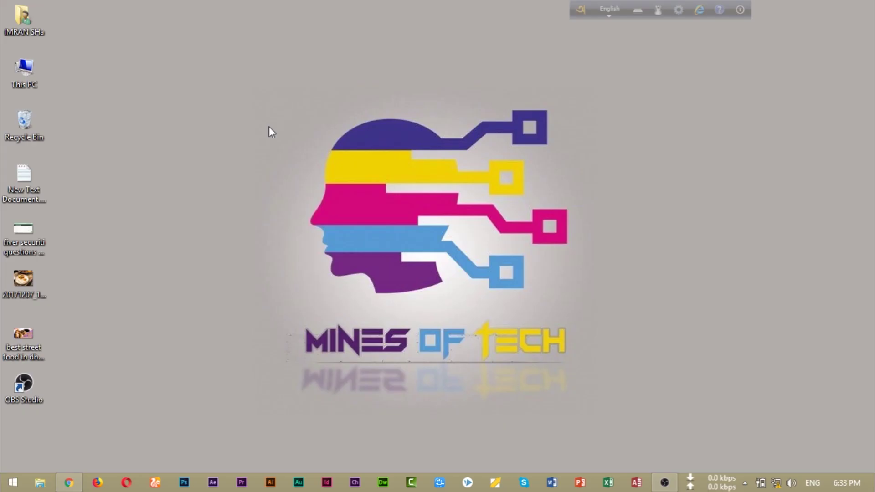